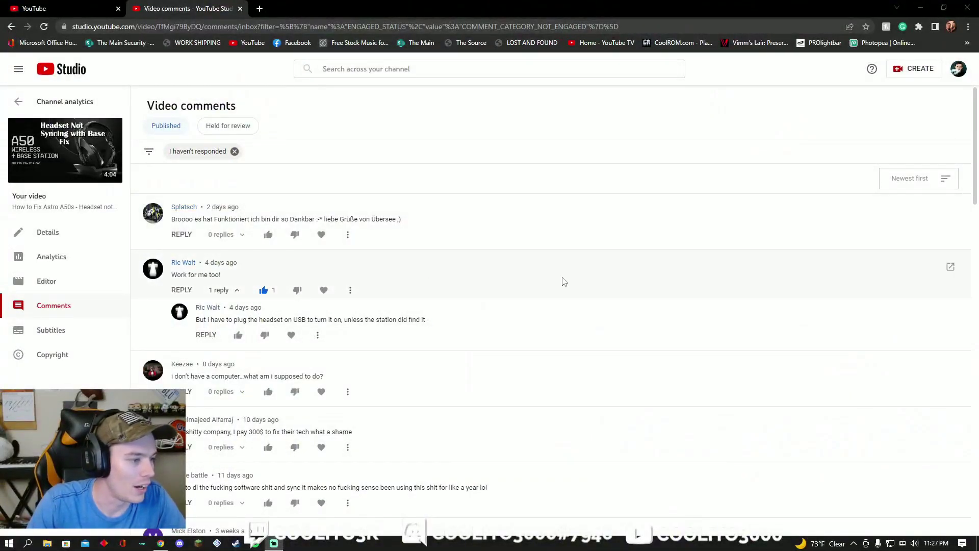
Scroll through the Studio comments and briefly highlight one viewer's comment text
scroll(563, 281, "down", 3)
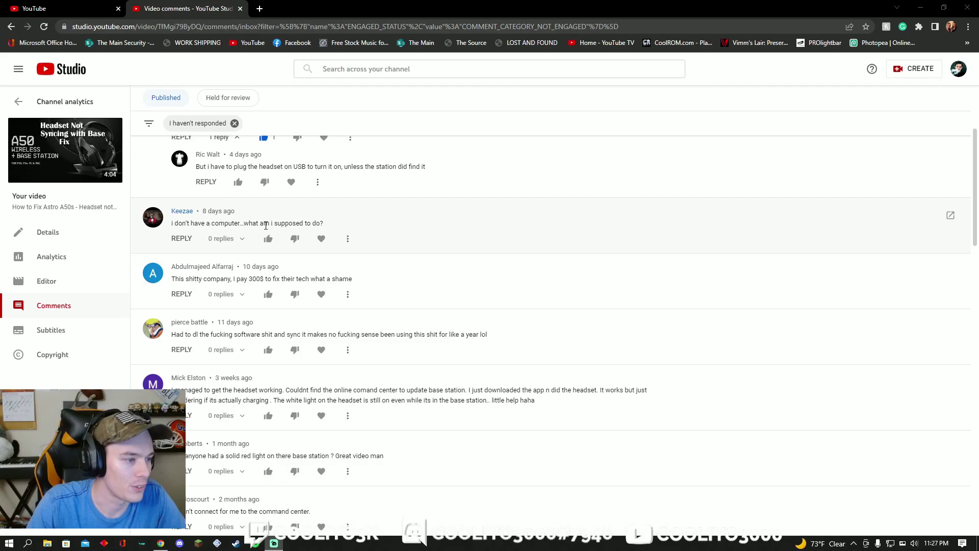
left_click_drag(202, 223, 431, 230)
left_click(441, 230)
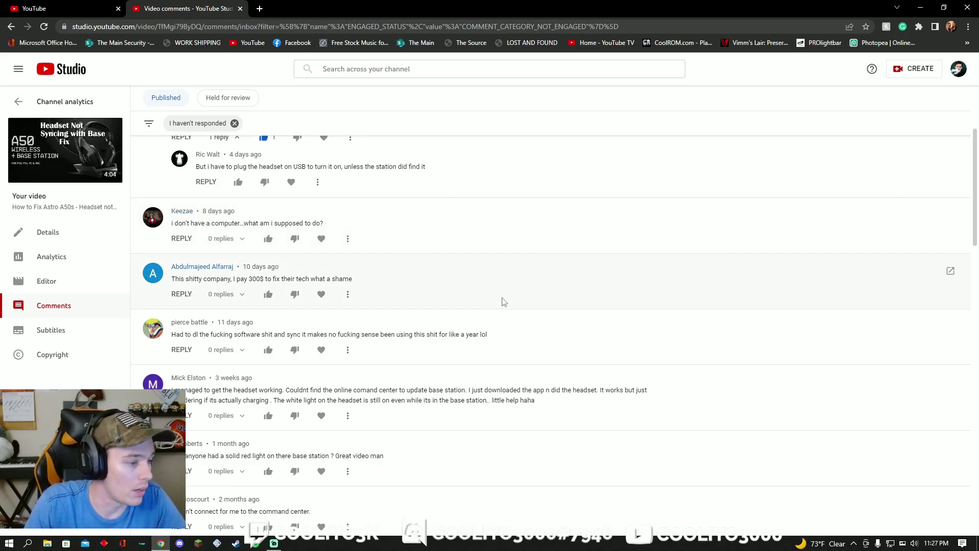
scroll(503, 300, "down", 12)
scroll(503, 301, "up", 10)
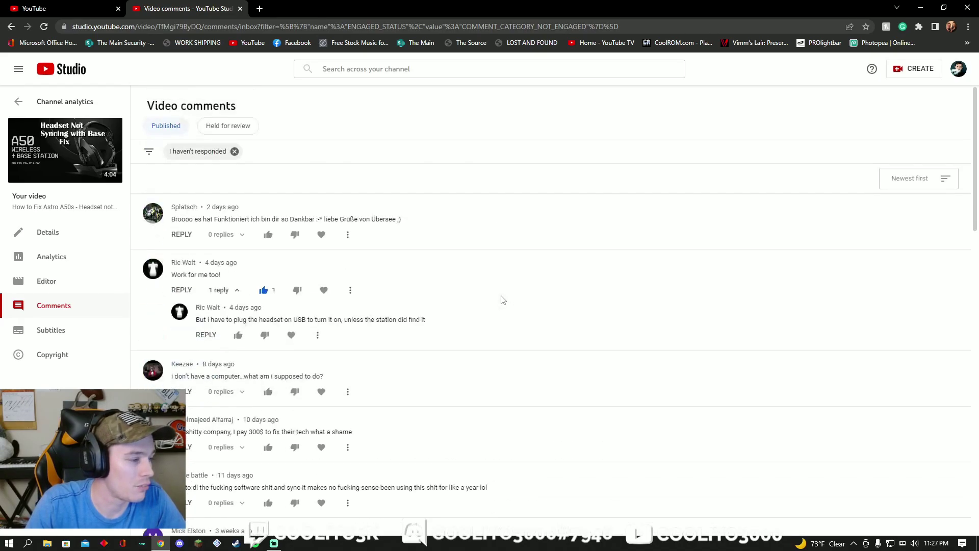
scroll(501, 299, "down", 4)
scroll(612, 265, "up", 3)
scroll(660, 251, "up", 5)
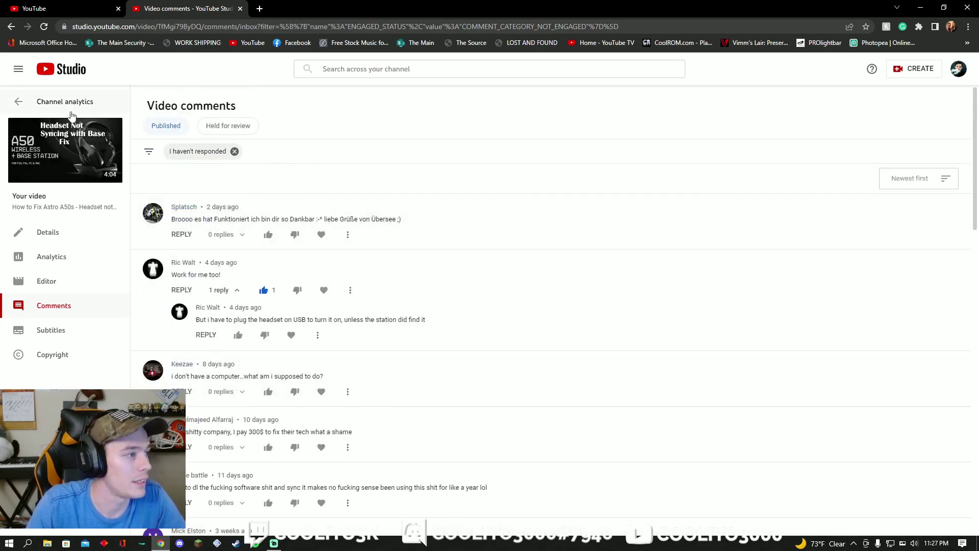
Go to Channel analytics, then open the new-comment notification from the YouTube tab
left_click(20, 102)
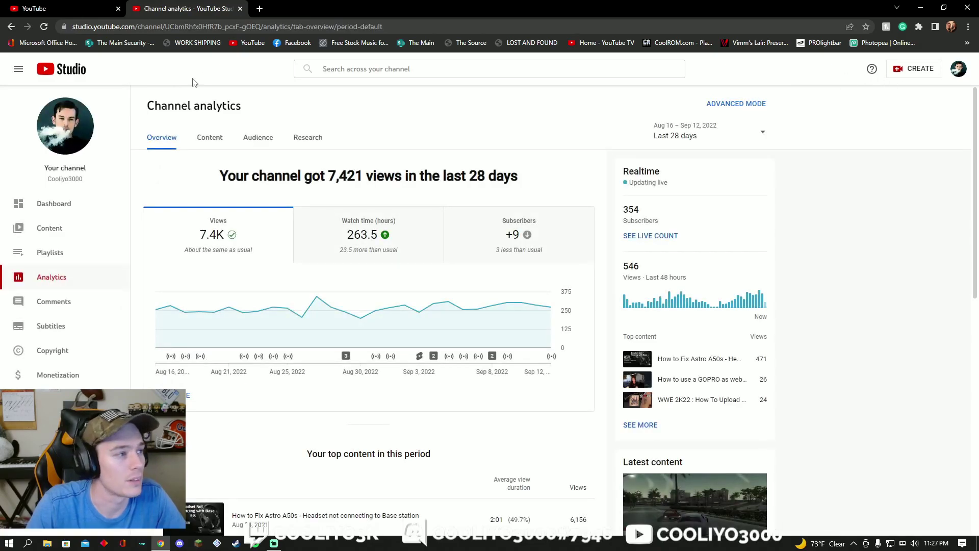
left_click(91, 8)
left_click(918, 67)
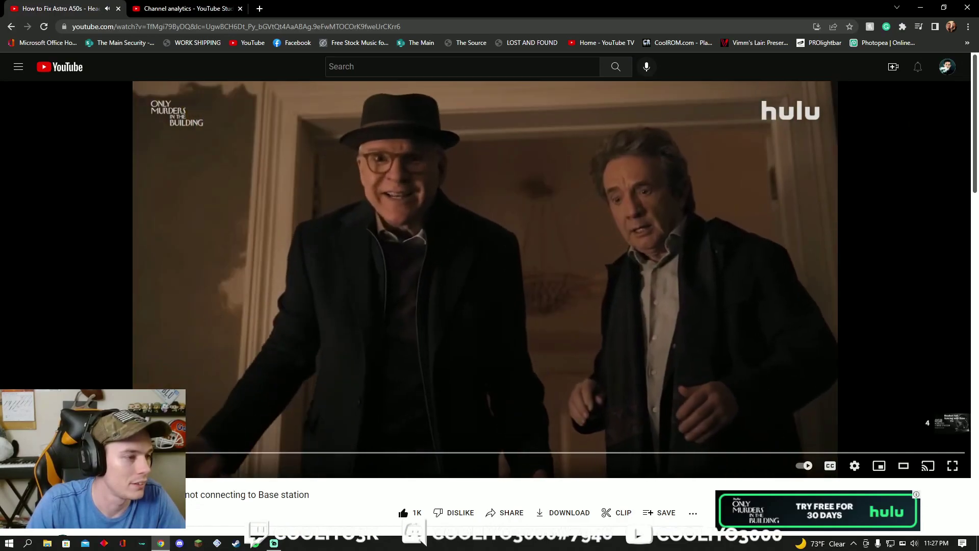
Scroll through the How to Fix Astro A50s comments, then go back to the Channel analytics tab
scroll(295, 332, "down", 12)
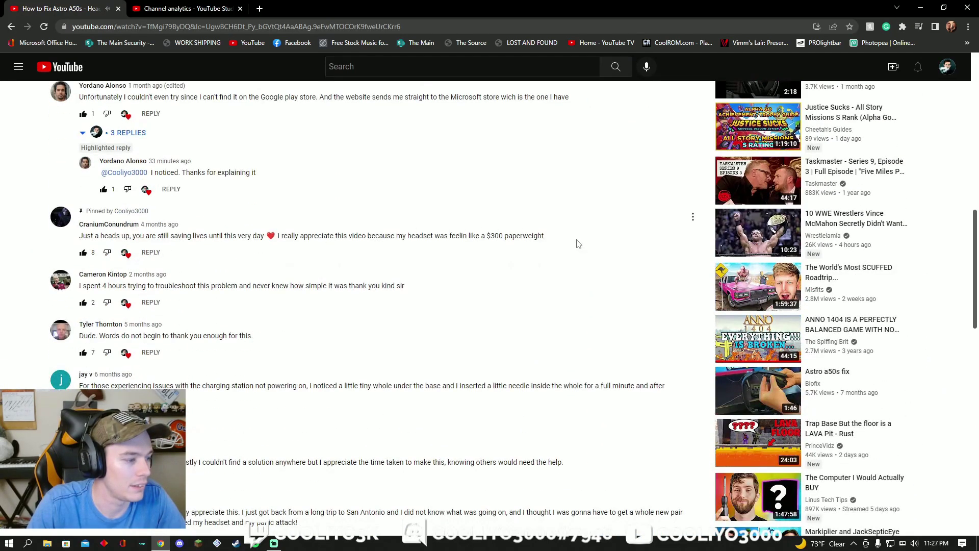
scroll(578, 243, "down", 6)
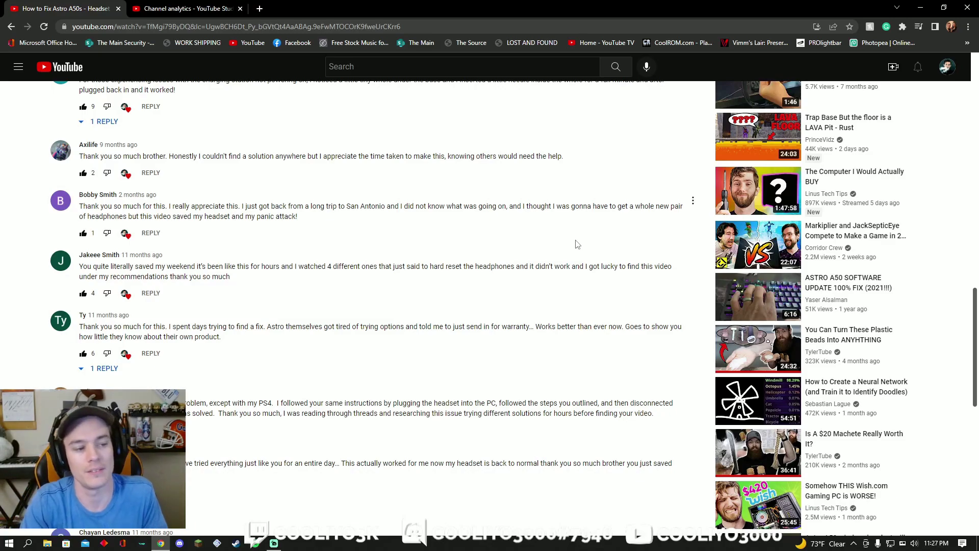
scroll(587, 263, "up", 10)
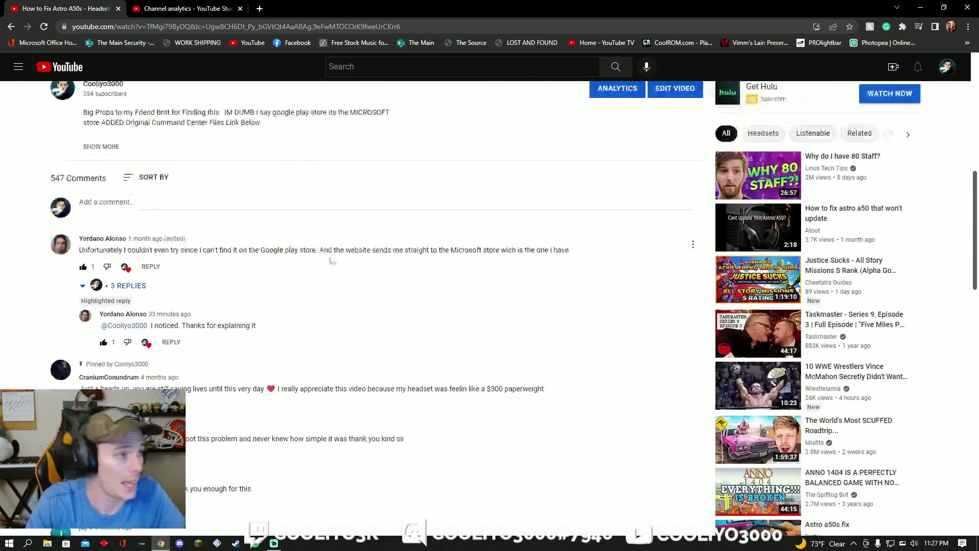
left_click(183, 8)
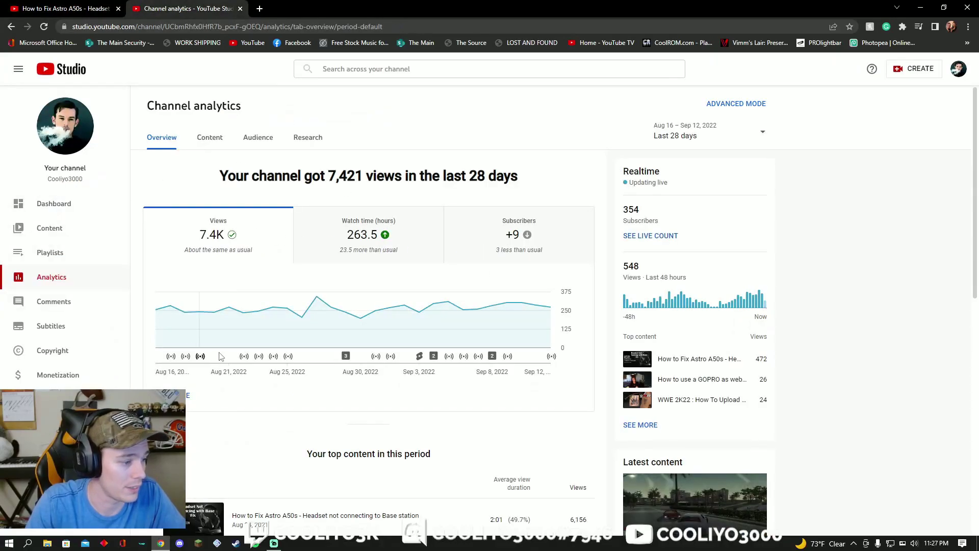
Open the Astro A50s video's analytics from Top content, then its Details page
scroll(437, 389, "down", 2)
left_click(423, 417)
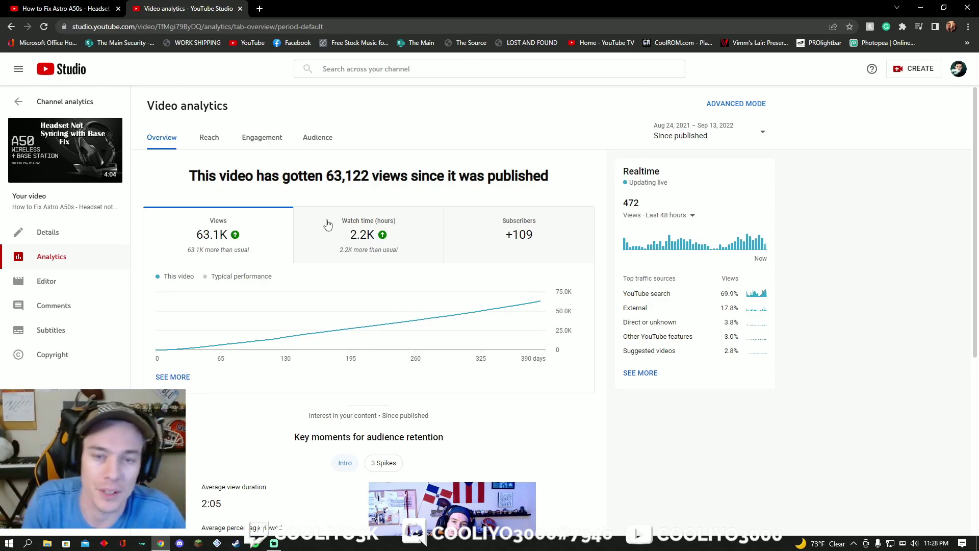
left_click(74, 228)
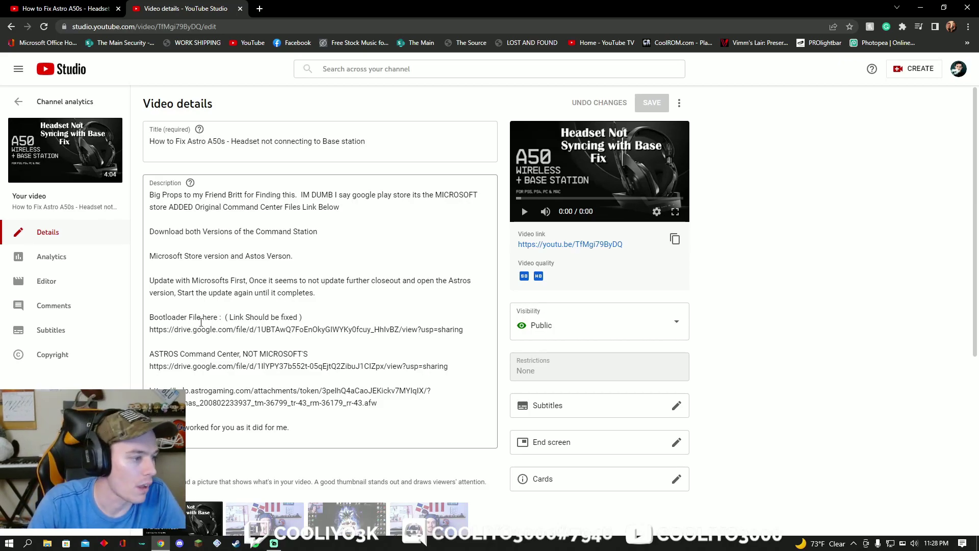
Highlight the Bootloader and other Drive links in the description, then open the youtu.be watch page
left_click_drag(153, 330, 465, 330)
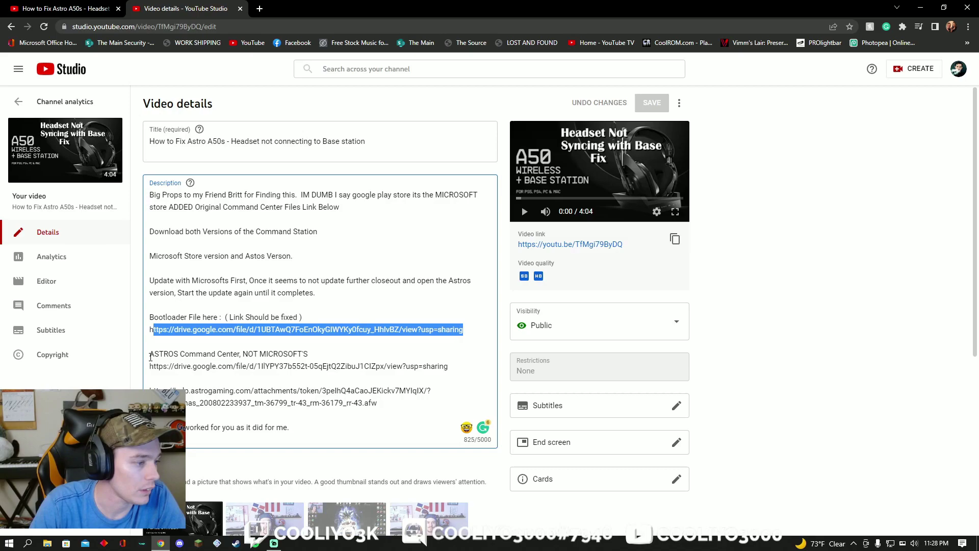
left_click_drag(151, 369, 452, 370)
left_click(163, 373)
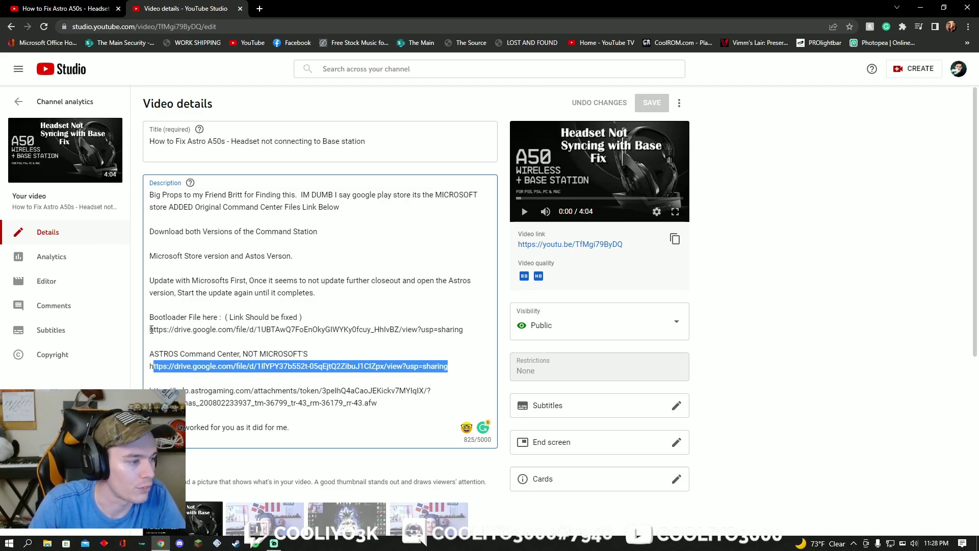
left_click_drag(152, 330, 493, 337)
left_click(426, 335)
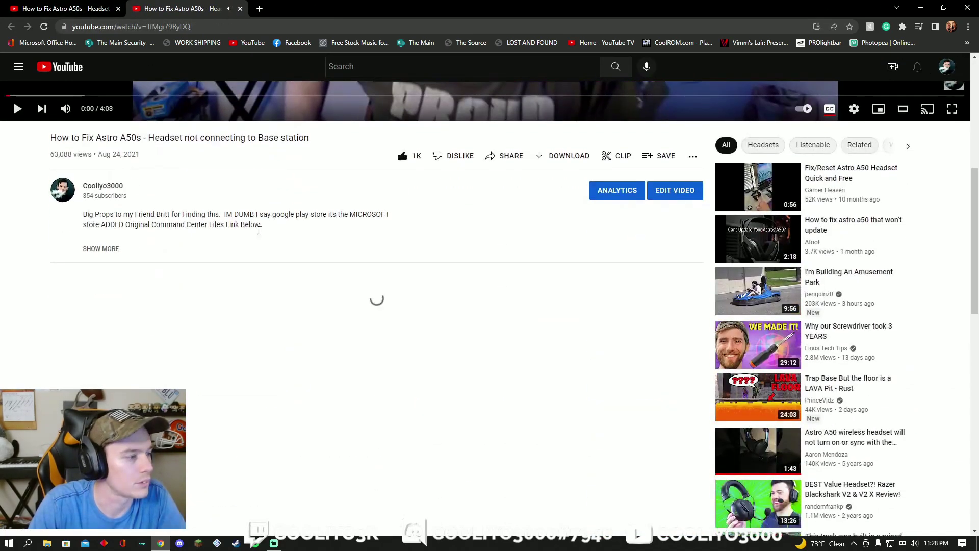
Expand the description, follow the Bootloader Google Drive link, and download the .afw firmware file
scroll(365, 284, "up", 7)
scroll(366, 286, "down", 7)
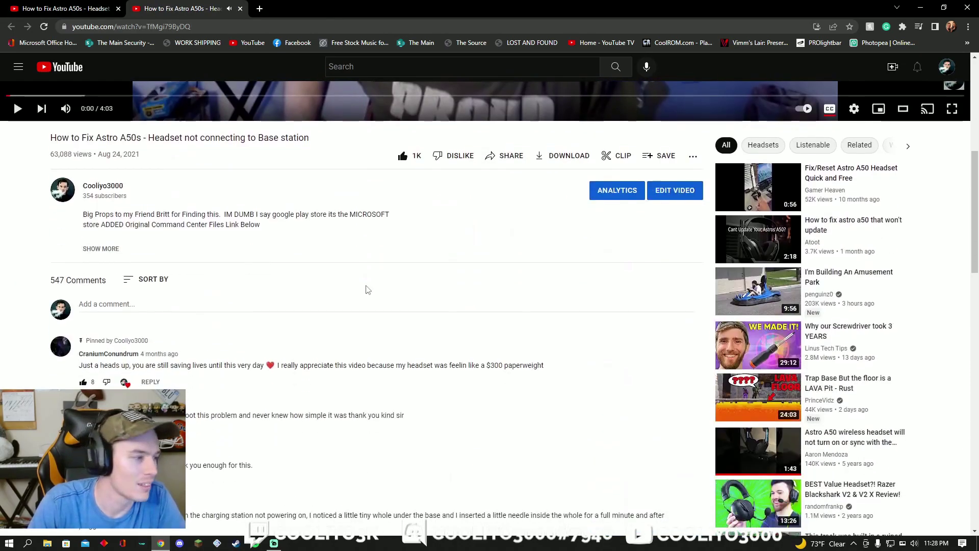
left_click(102, 249)
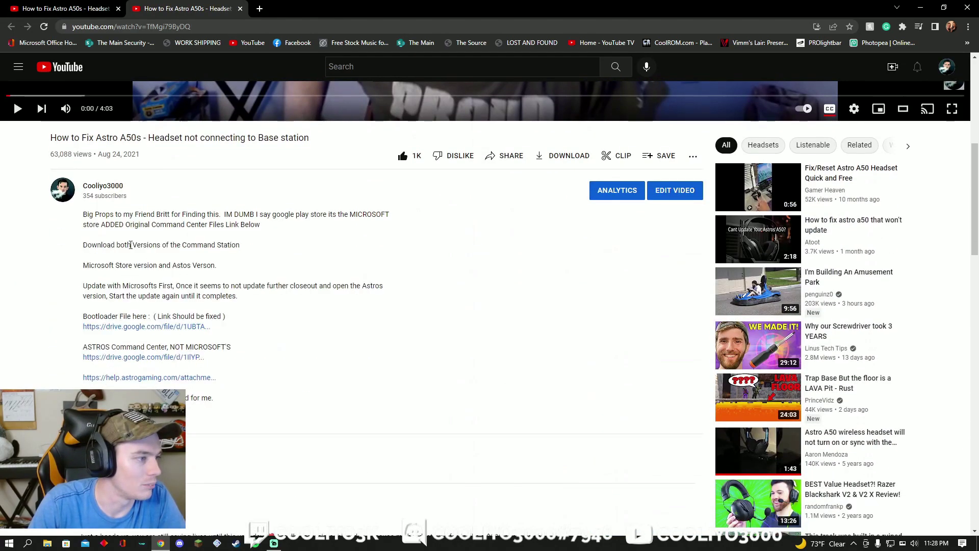
left_click(141, 327)
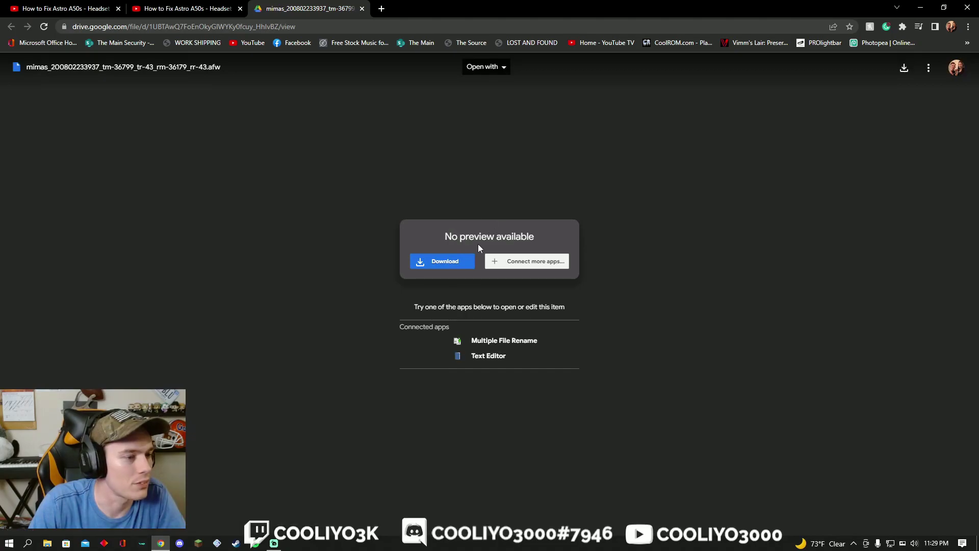
left_click(448, 263)
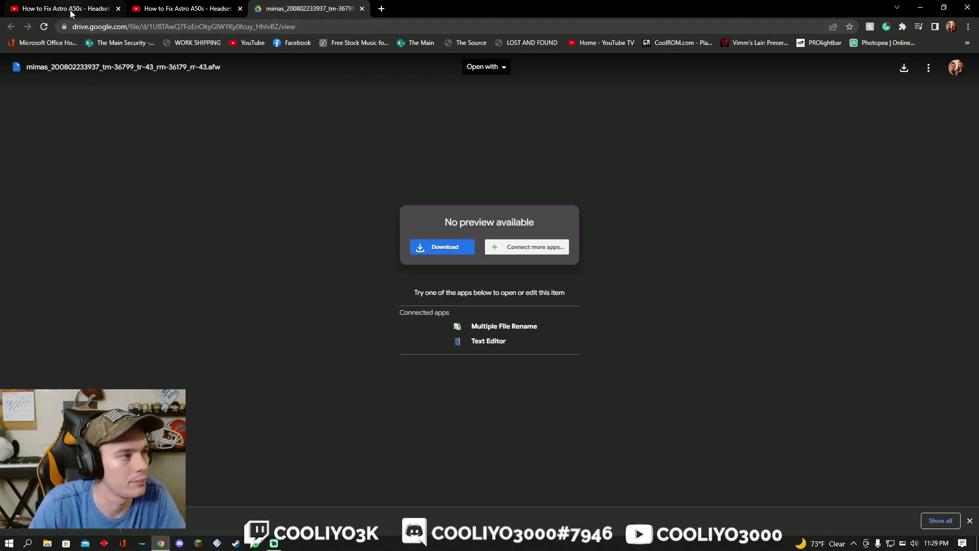
left_click(922, 8)
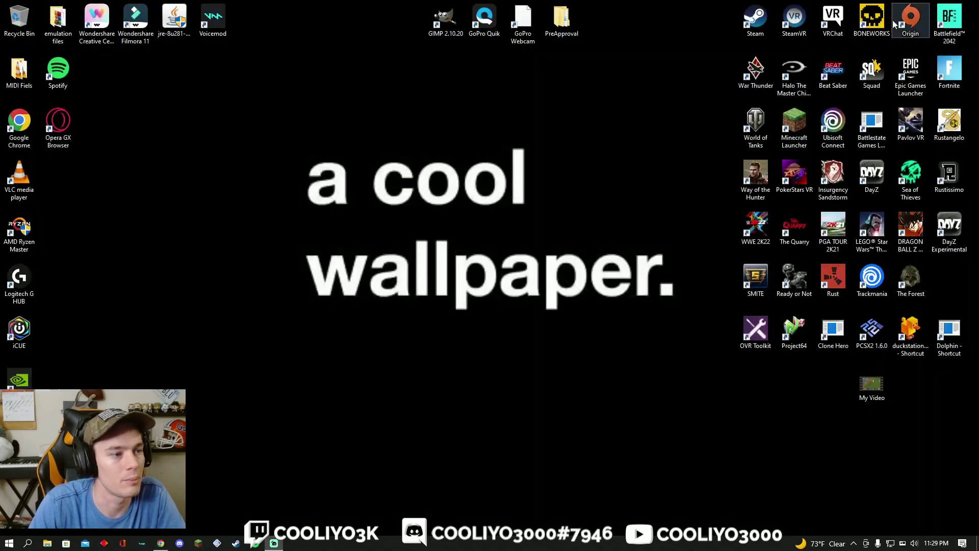
left_click(161, 543)
left_click_drag(212, 532, 219, 532)
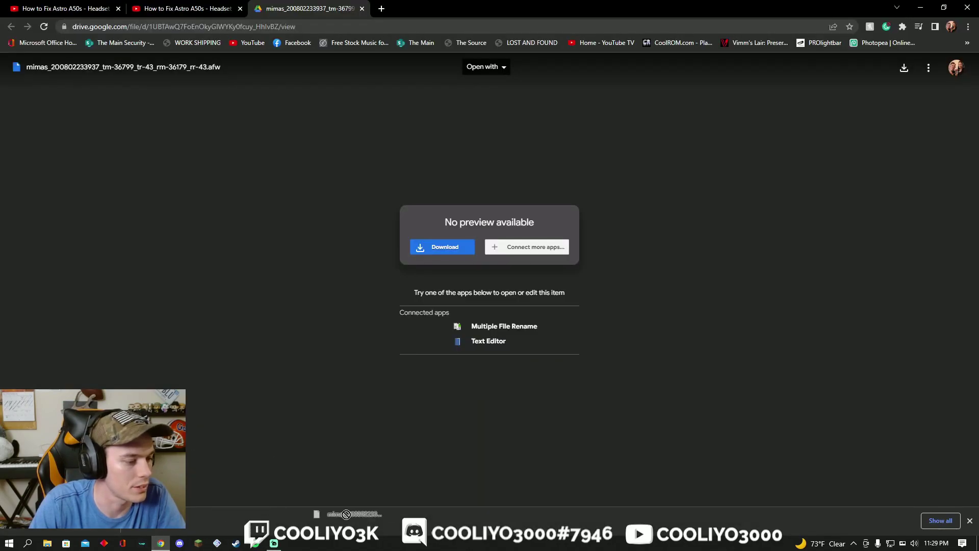
left_click(945, 7)
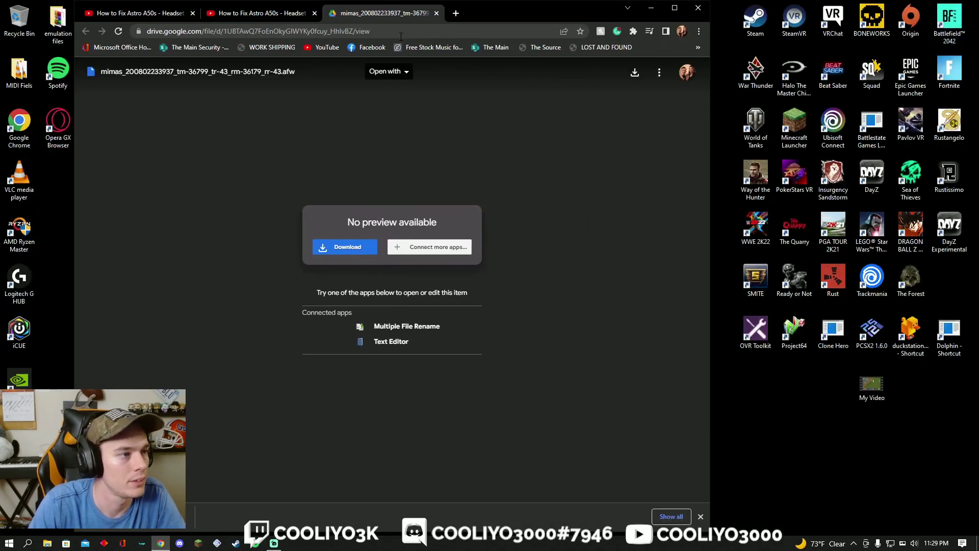
left_click_drag(485, 14, 684, 19)
left_click_drag(329, 524, 137, 331)
left_click(849, 14)
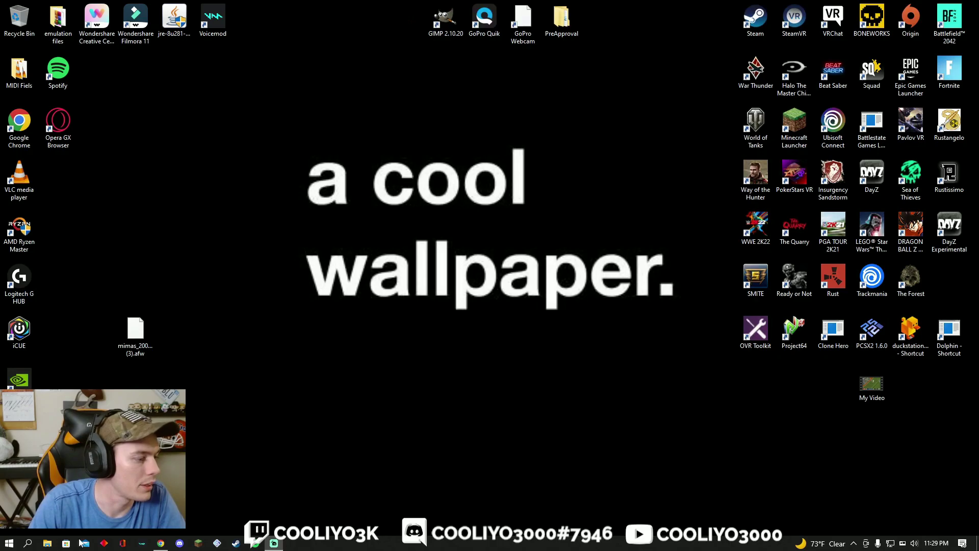
Launch ASTRO Command Center from Windows search and open its settings gear menu
left_click(37, 543)
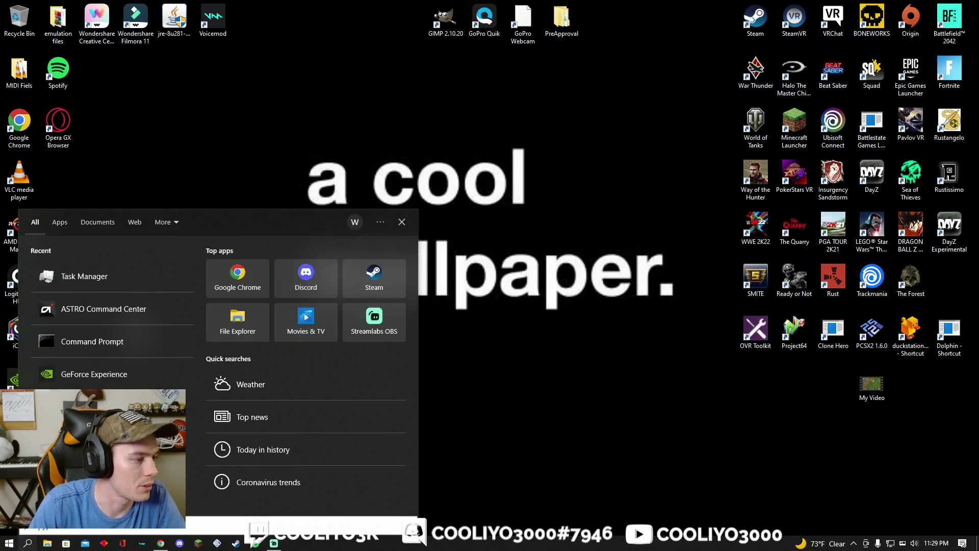
left_click(109, 301)
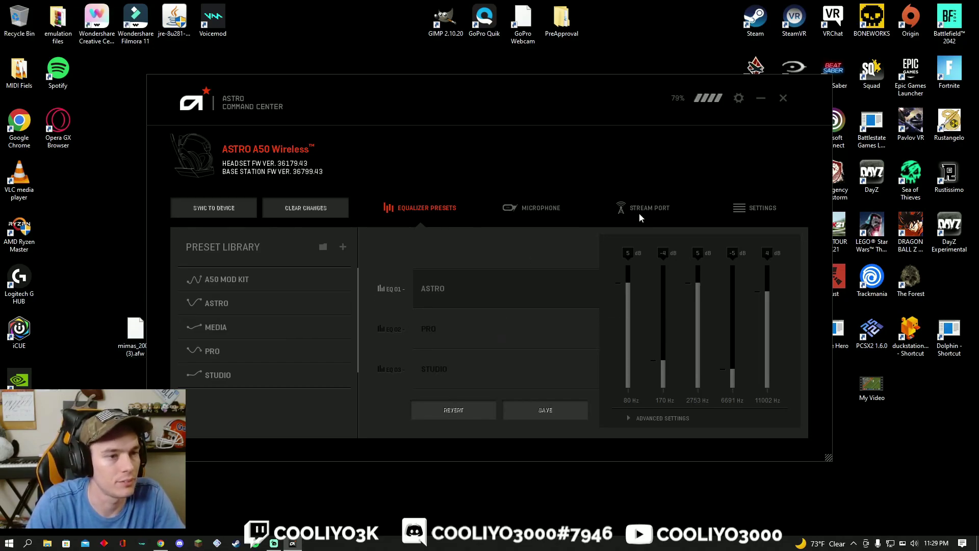
left_click(738, 98)
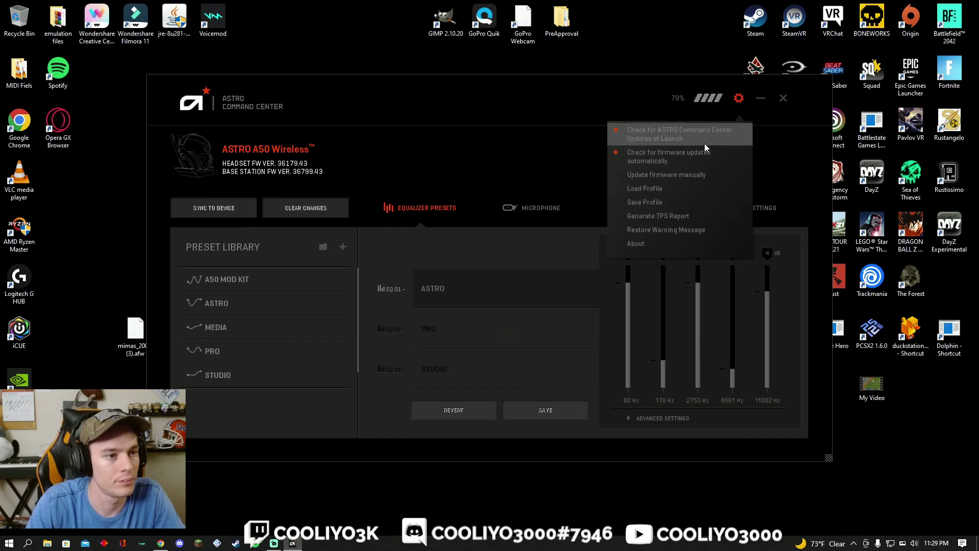
Drag the desktop .afw into the manual firmware update picker, then close the picker and Command Center
left_click(715, 176)
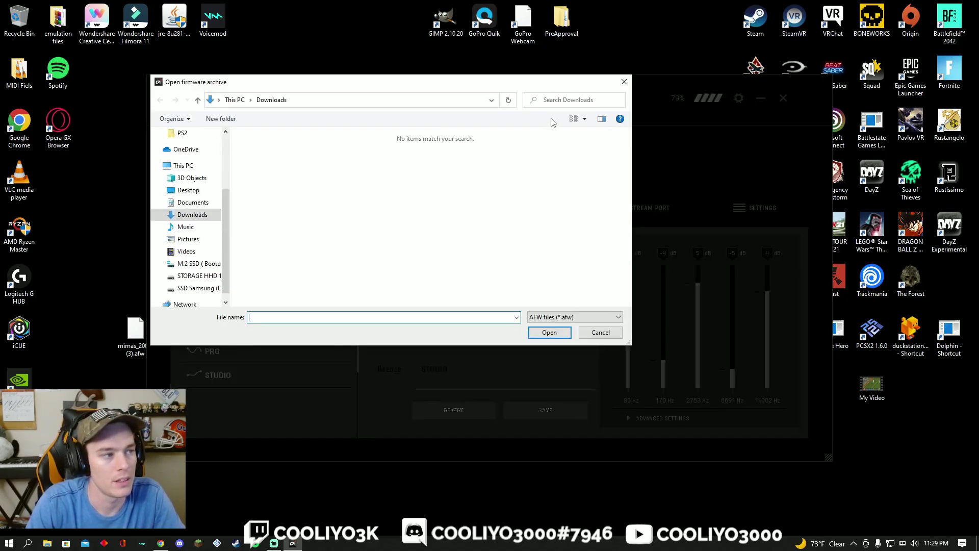
left_click_drag(132, 334, 367, 236)
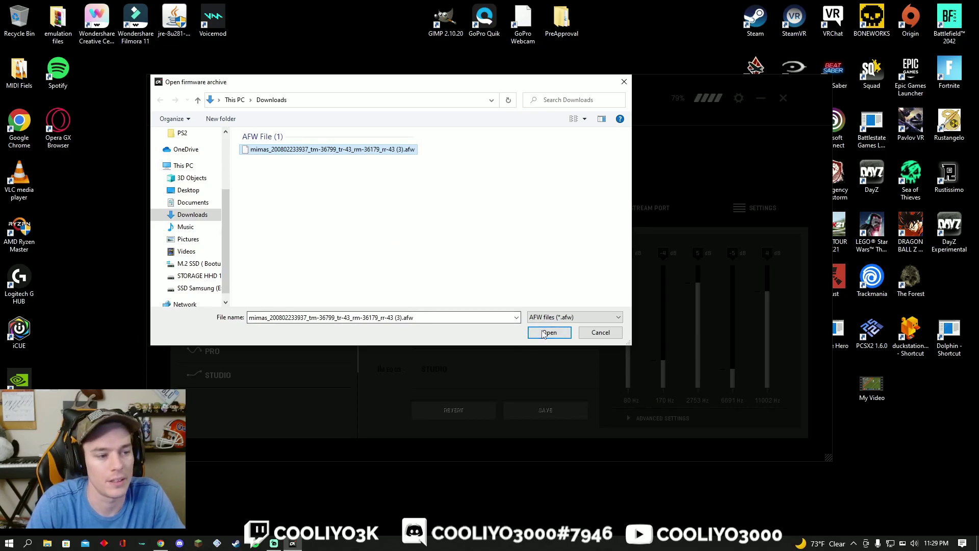
left_click(623, 82)
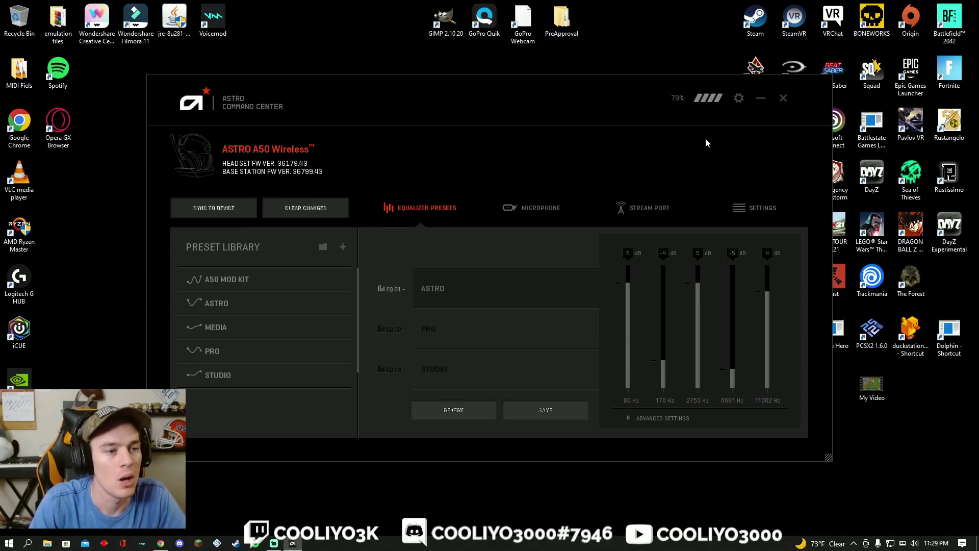
left_click(784, 98)
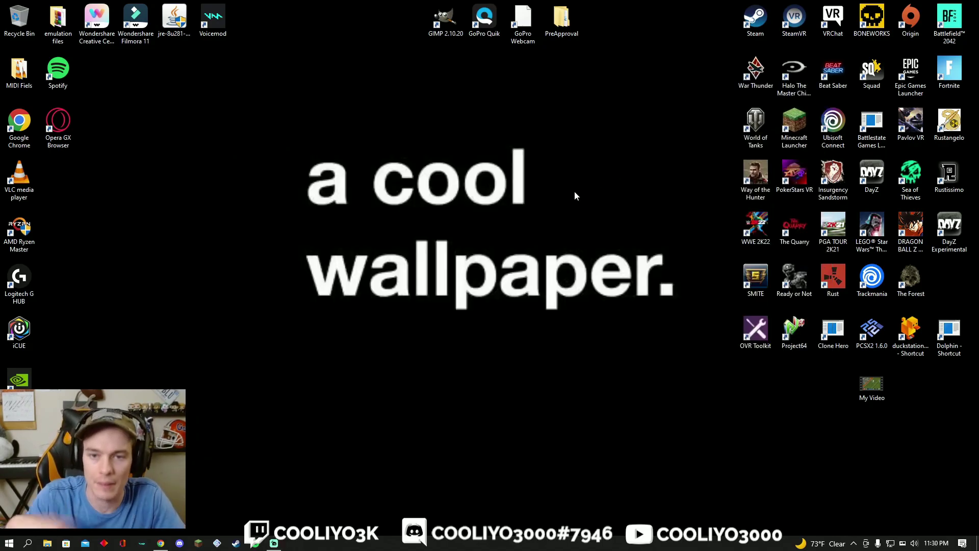